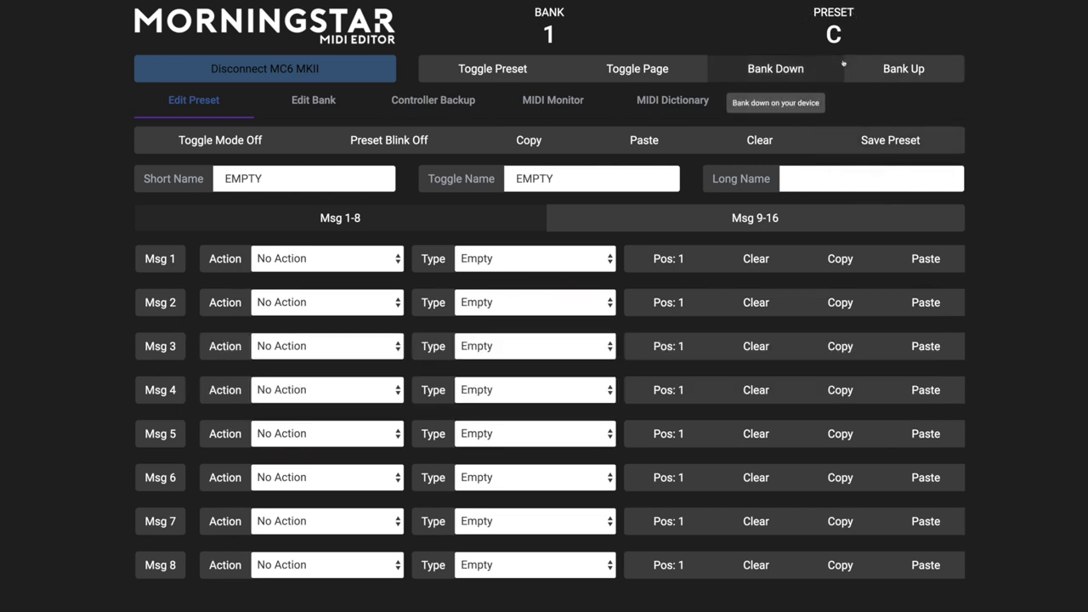
# Turn on Toggle Mode for preset C and cycle messages 1–5 through Pos: 2 and Both
pyautogui.click(230, 147)
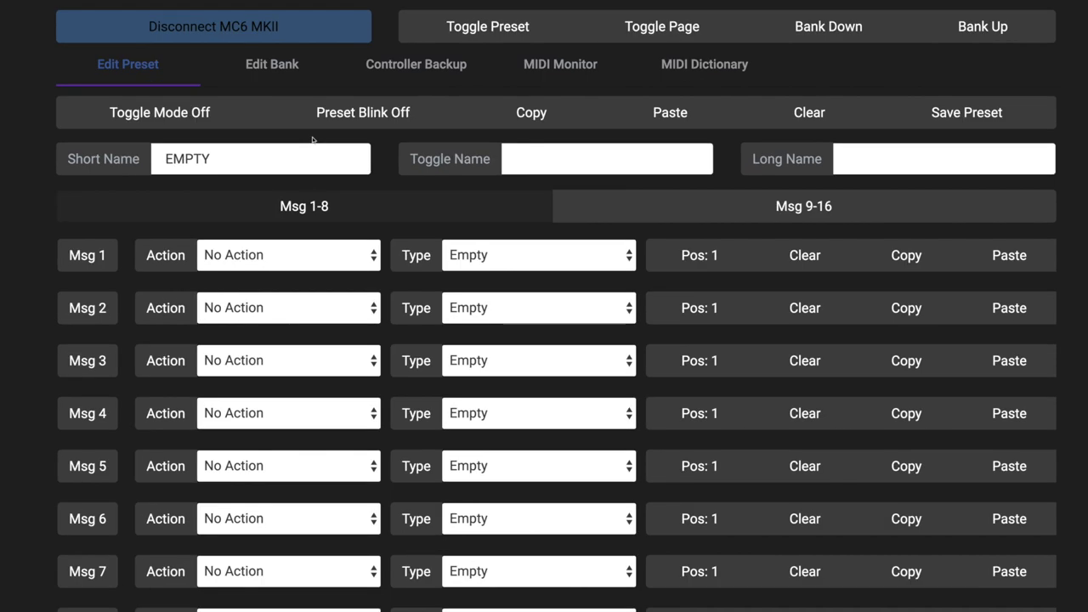
pyautogui.click(740, 265)
pyautogui.click(745, 306)
pyautogui.click(741, 357)
pyautogui.click(737, 412)
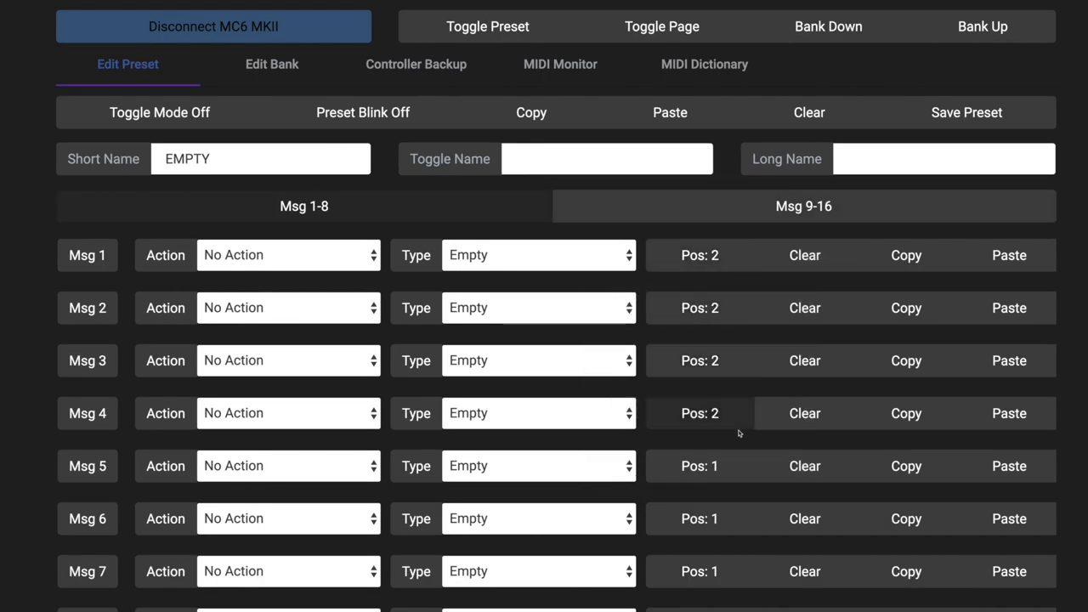
pyautogui.click(733, 463)
pyautogui.click(733, 463)
pyautogui.click(731, 413)
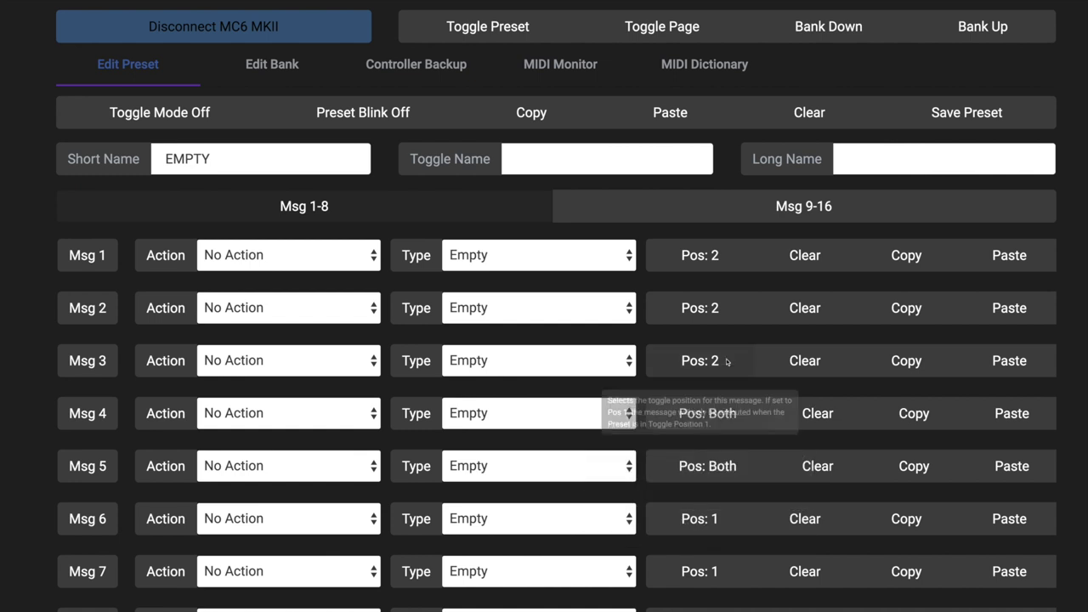
pyautogui.click(726, 361)
pyautogui.click(729, 307)
pyautogui.click(729, 257)
# Return messages 1–5 to Pos: 1, then set message 1 to Pos: 2
pyautogui.click(731, 263)
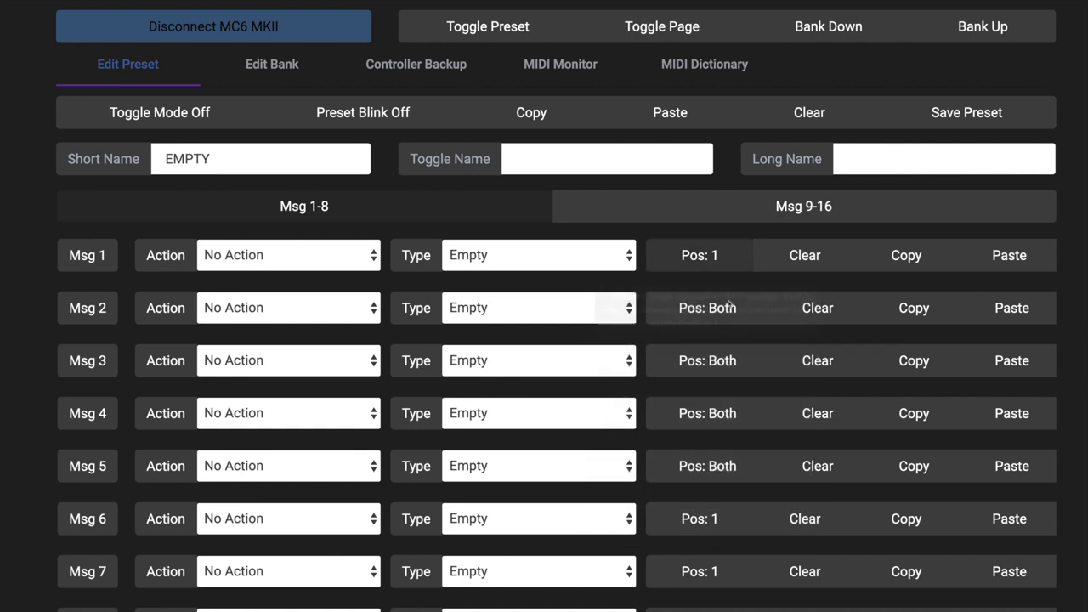
pyautogui.click(728, 306)
pyautogui.click(729, 360)
pyautogui.click(728, 413)
pyautogui.click(736, 464)
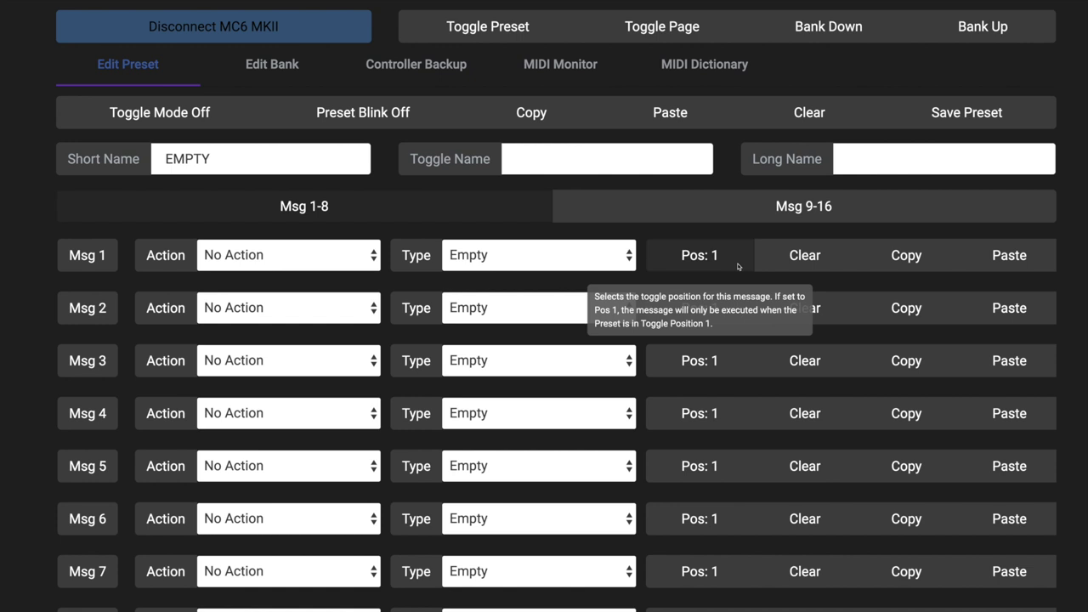
pyautogui.click(739, 267)
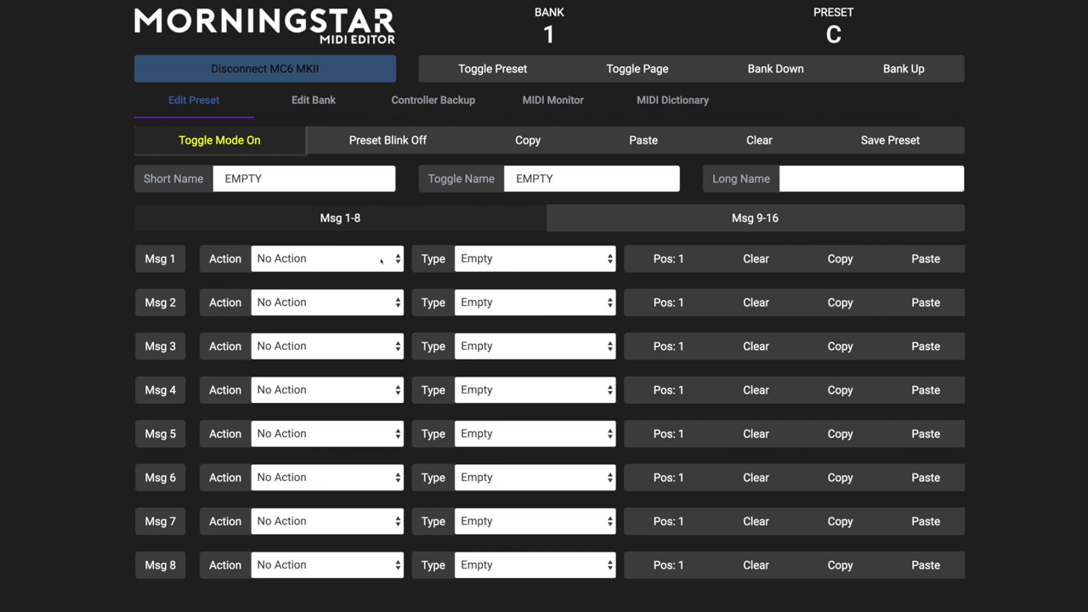
# Set message 1 to Press action, Program Change type, with PC Number 1
pyautogui.click(380, 261)
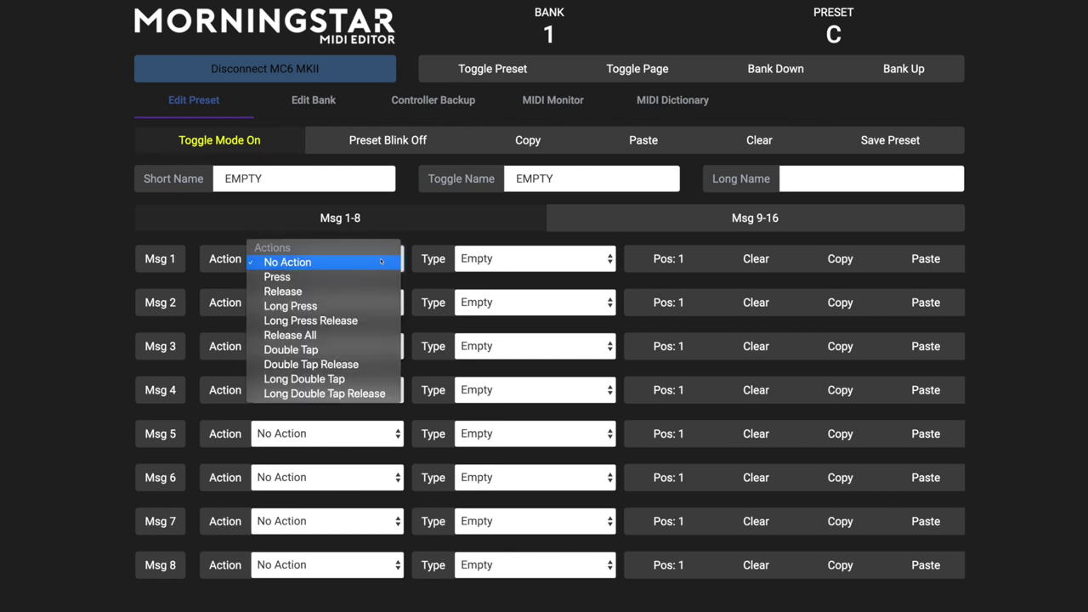
pyautogui.click(378, 278)
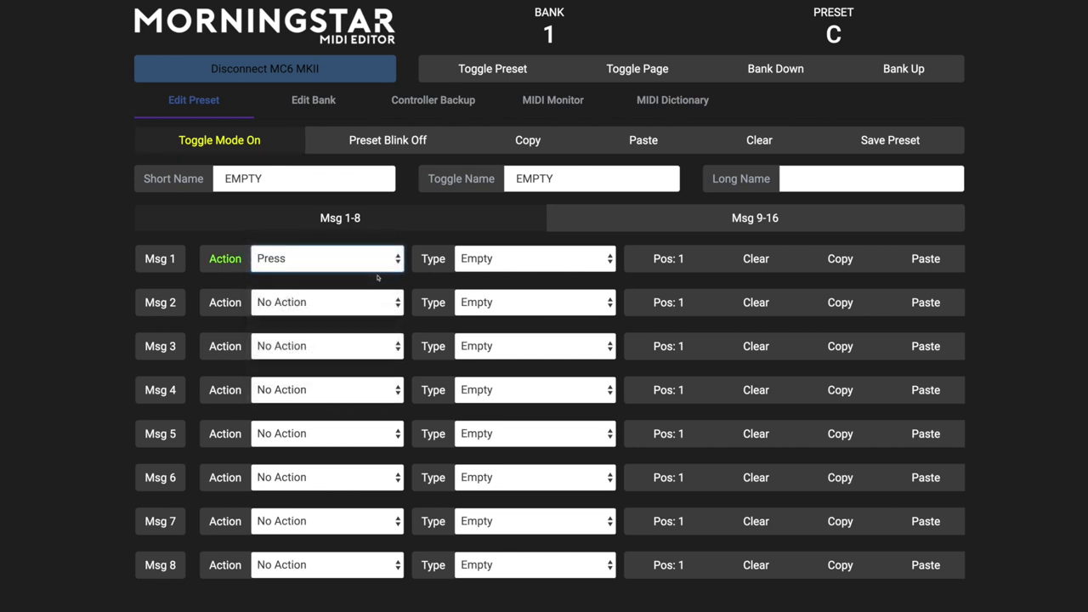
pyautogui.click(515, 260)
pyautogui.click(508, 278)
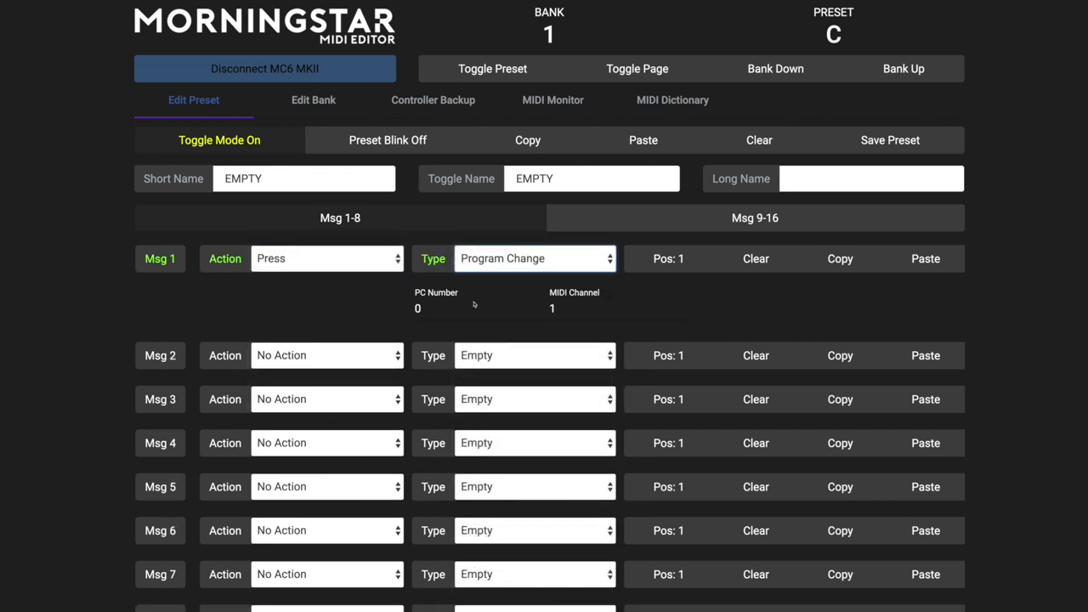
pyautogui.click(470, 304)
pyautogui.write('1')
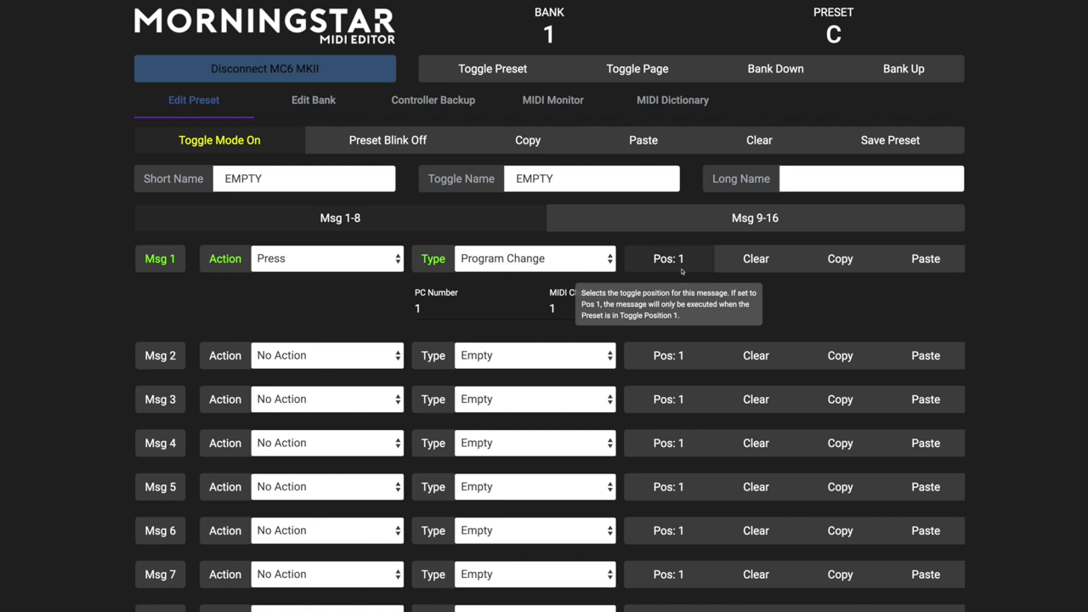
# Set message 2 to Press, Program Change with PC Number 2, firing only in Pos: 2
pyautogui.click(377, 354)
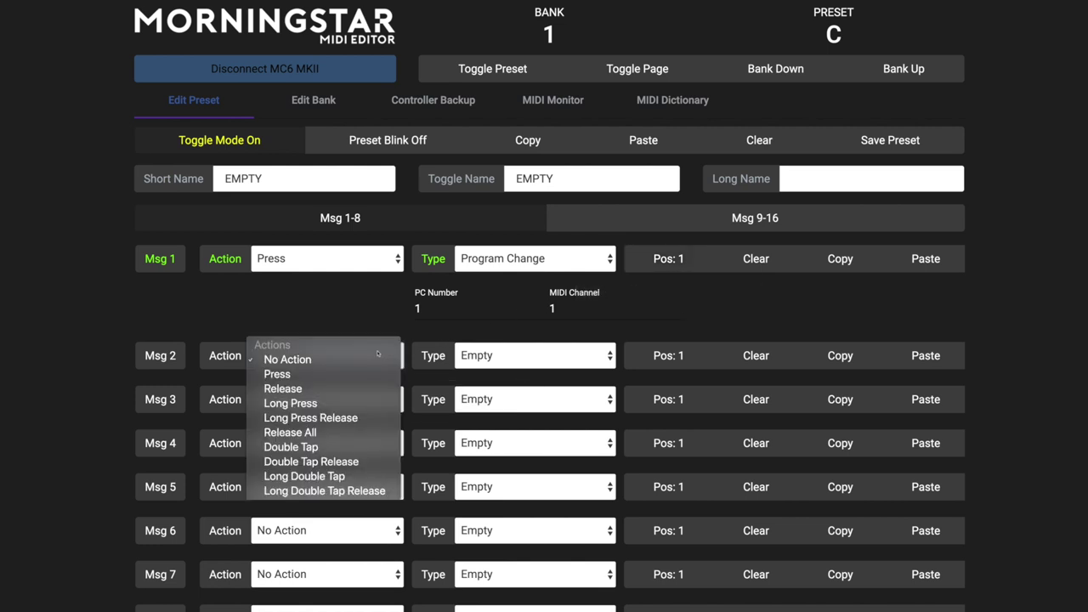
pyautogui.click(375, 372)
pyautogui.click(490, 356)
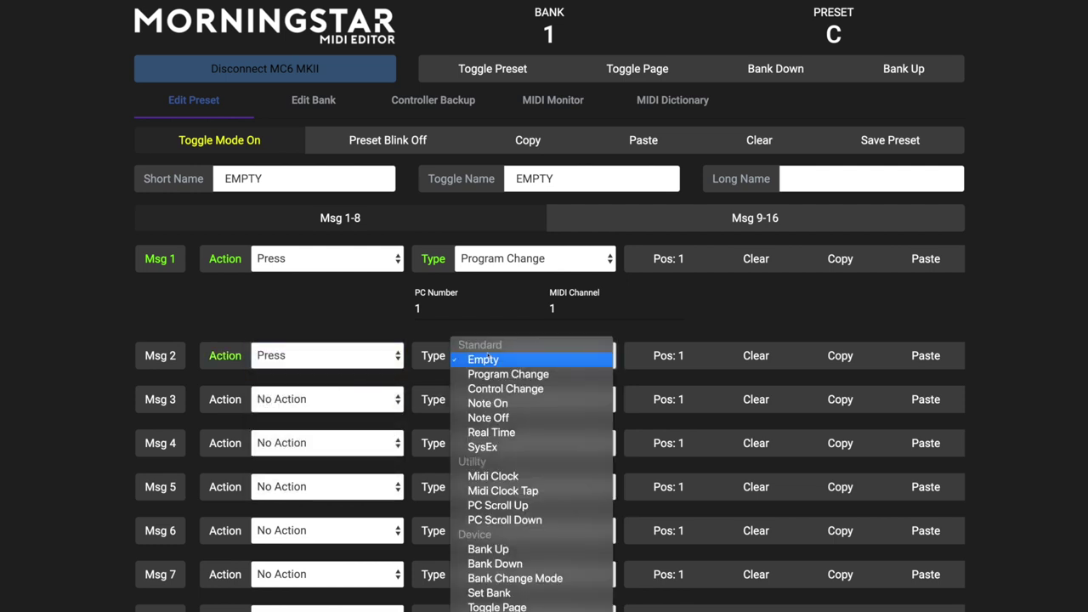
pyautogui.click(480, 375)
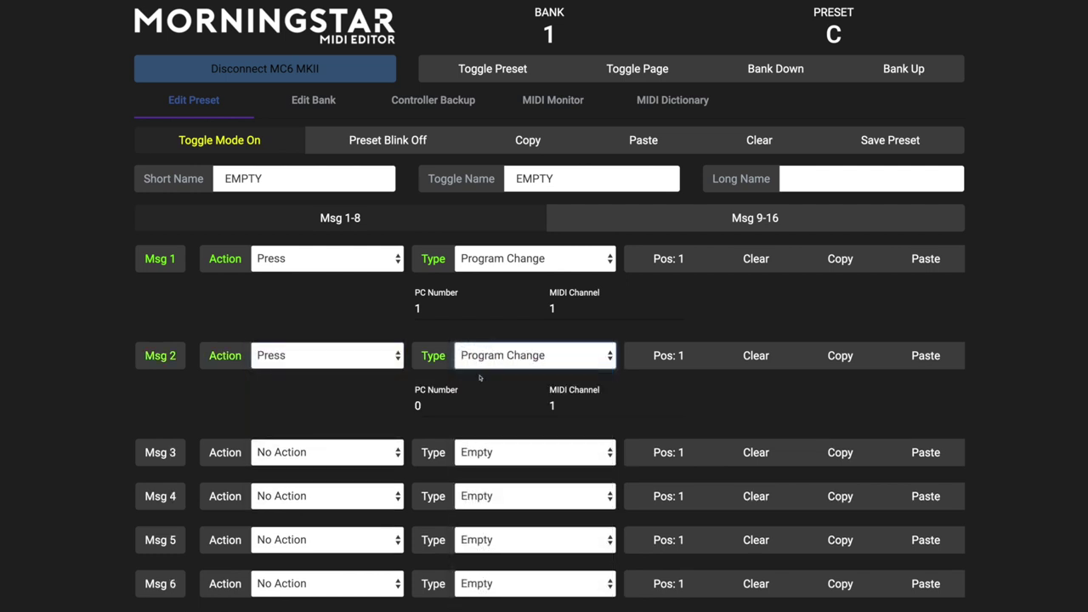
pyautogui.click(442, 405)
pyautogui.press('BackSpace')
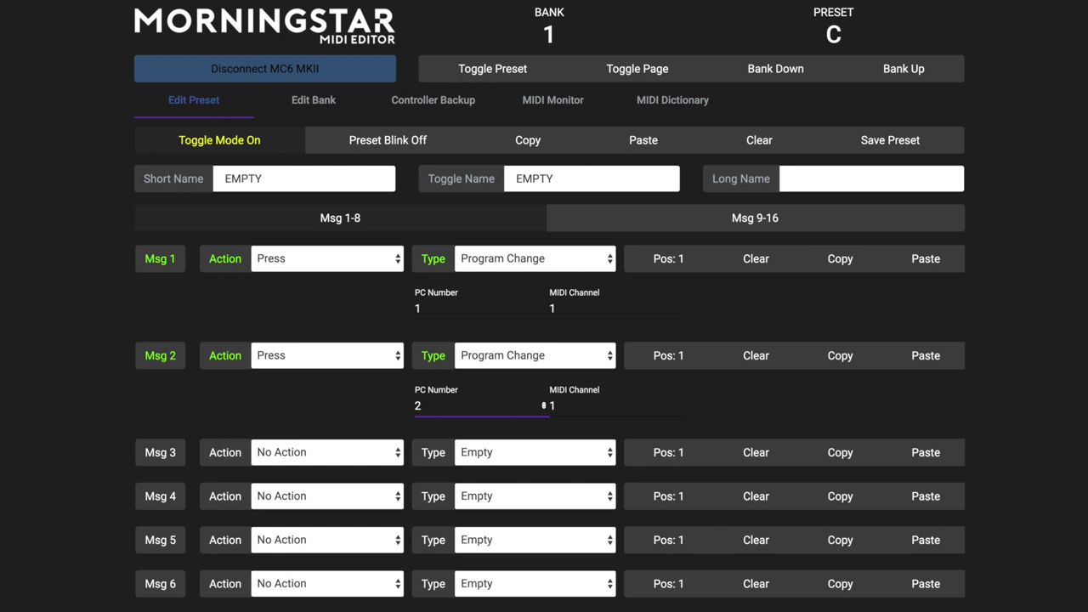
pyautogui.click(691, 360)
# Enter Short Name 'Preset1' and Toggle Name 'Preset2', then save preset C
pyautogui.doubleClick(273, 178)
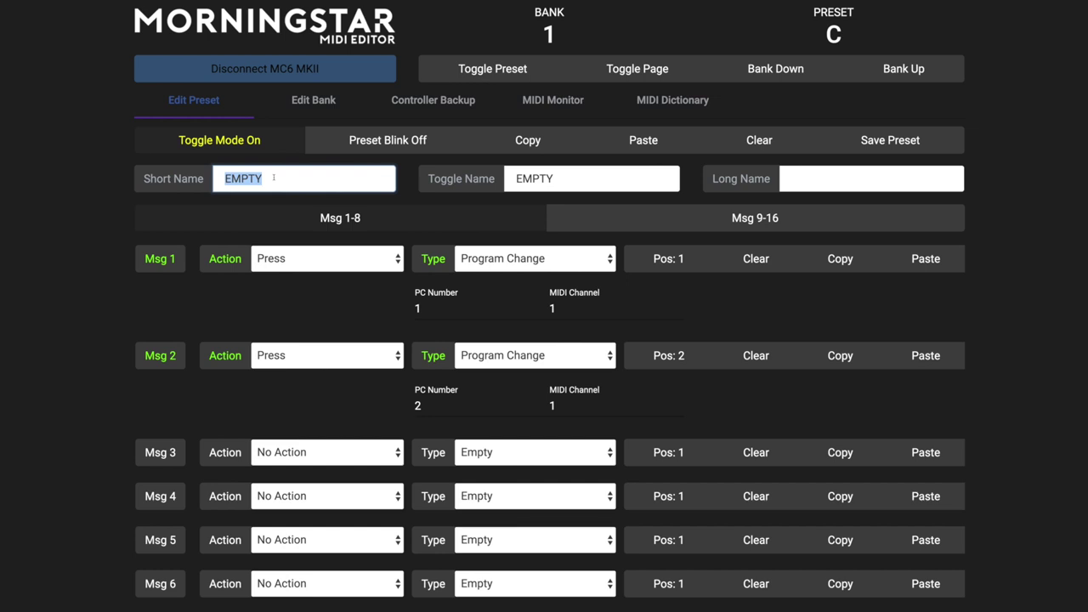
pyautogui.write('Preset1')
pyautogui.doubleClick(538, 179)
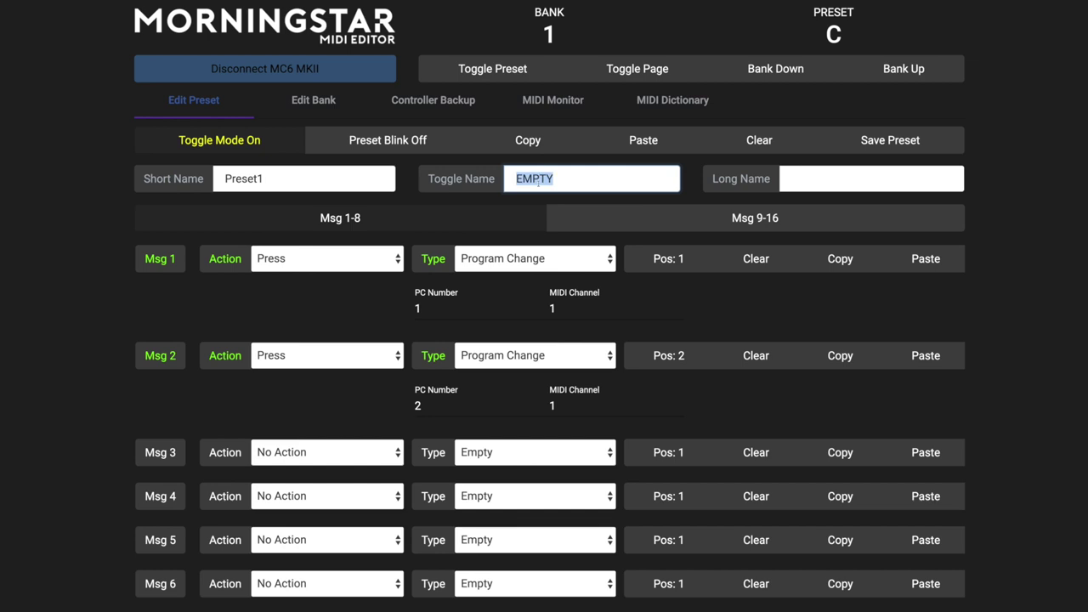
pyautogui.write('Preset2')
pyautogui.click(914, 142)
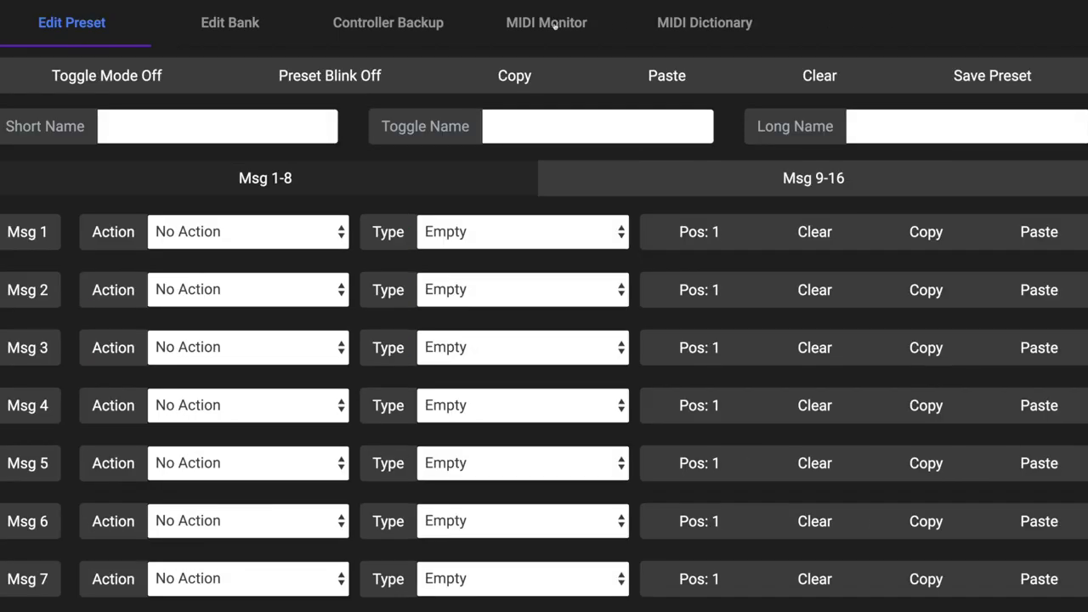
# Switch to the MIDI Monitor page to watch incoming Program Change messages
pyautogui.click(545, 22)
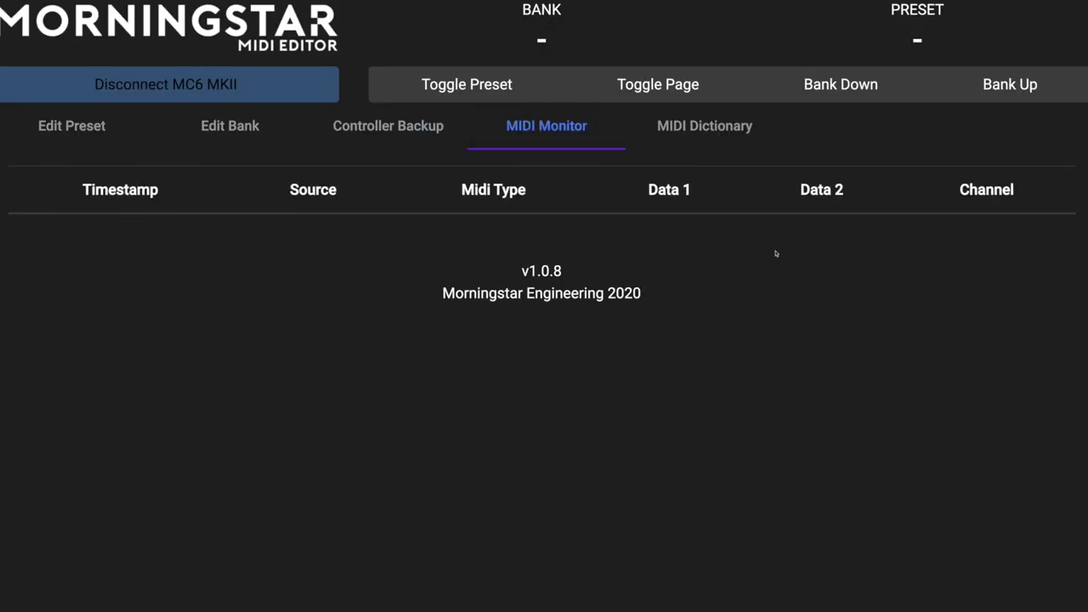